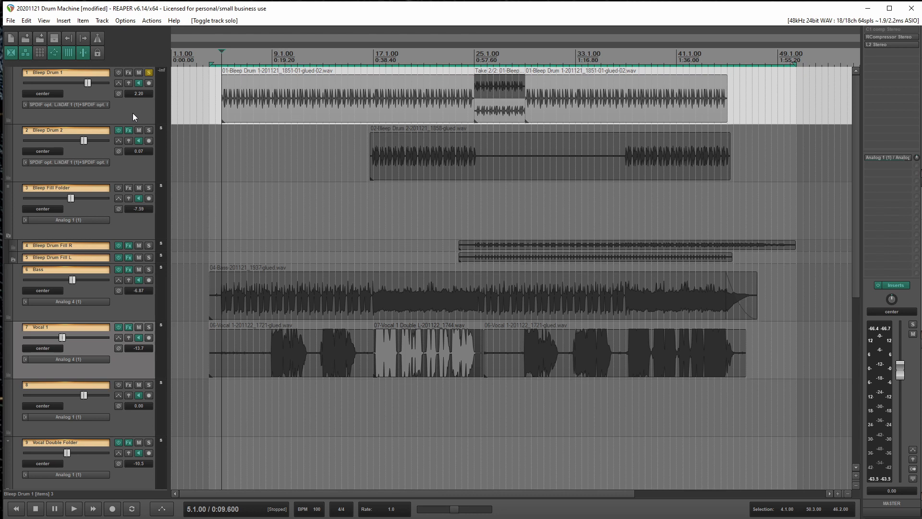
Audition the soloed Bleep Drum 1 track from bar 5
key("space")
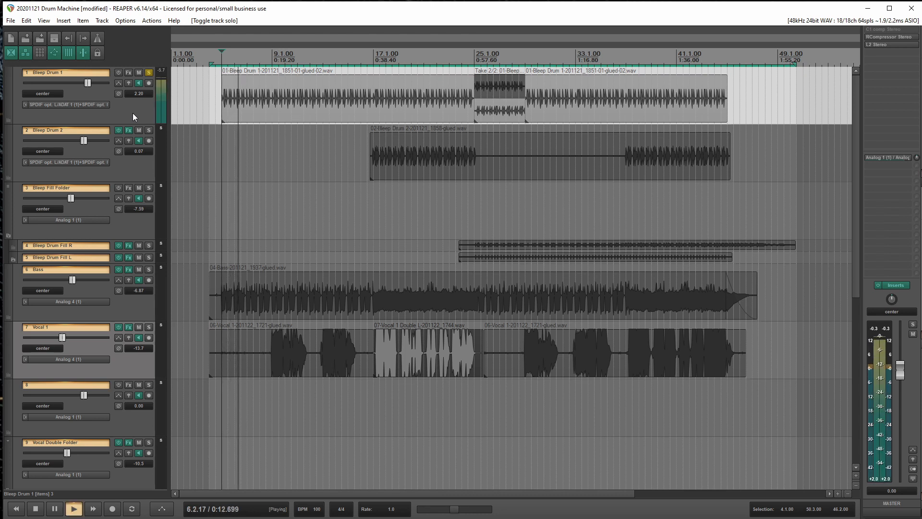
key("space")
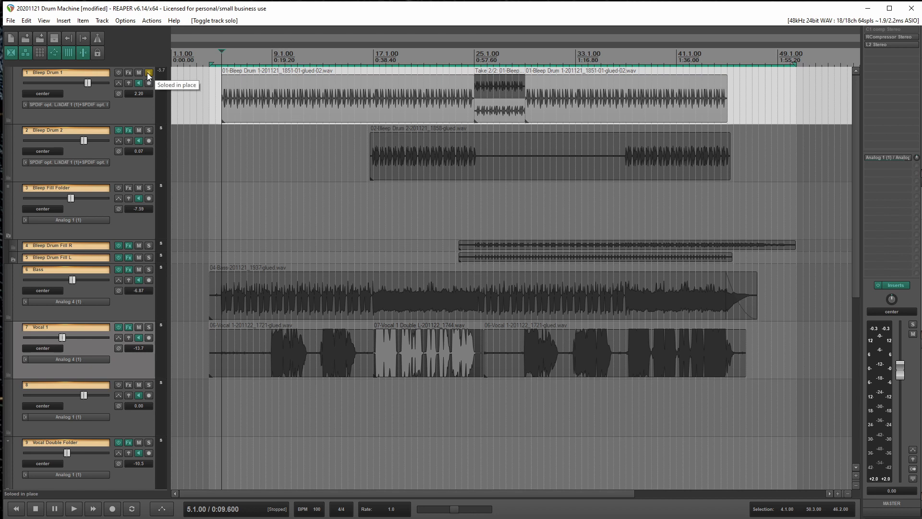
Switch the solo from Bleep Drum 1 to Bleep Drum 2 and place the edit cursor at bar 17
left_click(148, 72)
left_click(149, 130)
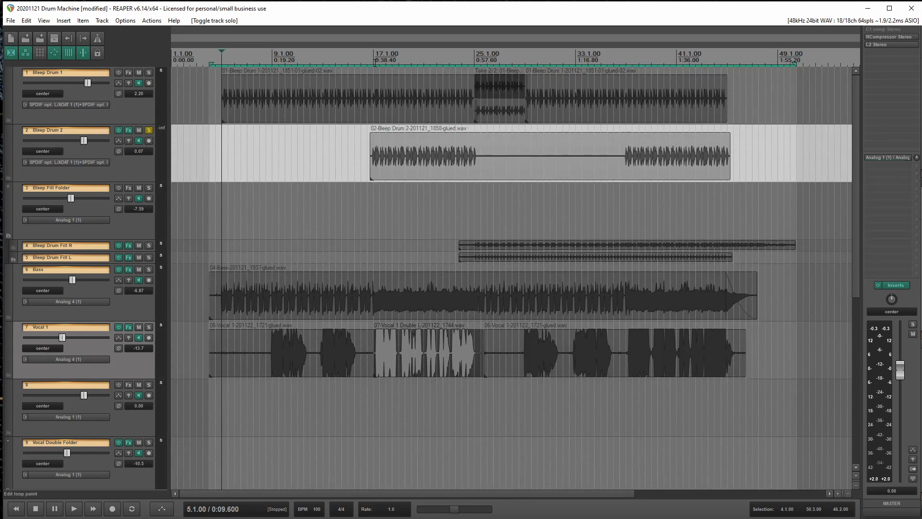
left_click(376, 61)
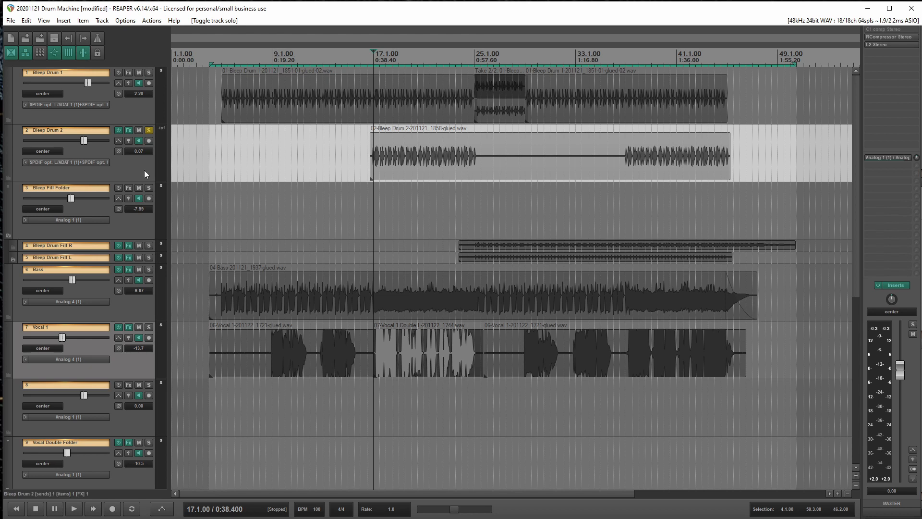
Review the send routing of Bleep Drum 2 and the effects chain on the Delay track
left_click(128, 140)
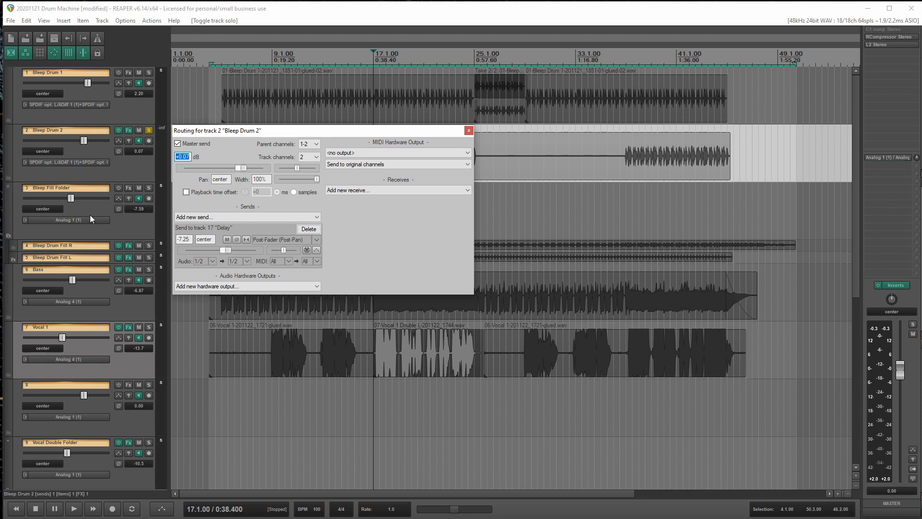
scroll(90, 215, "down", 8)
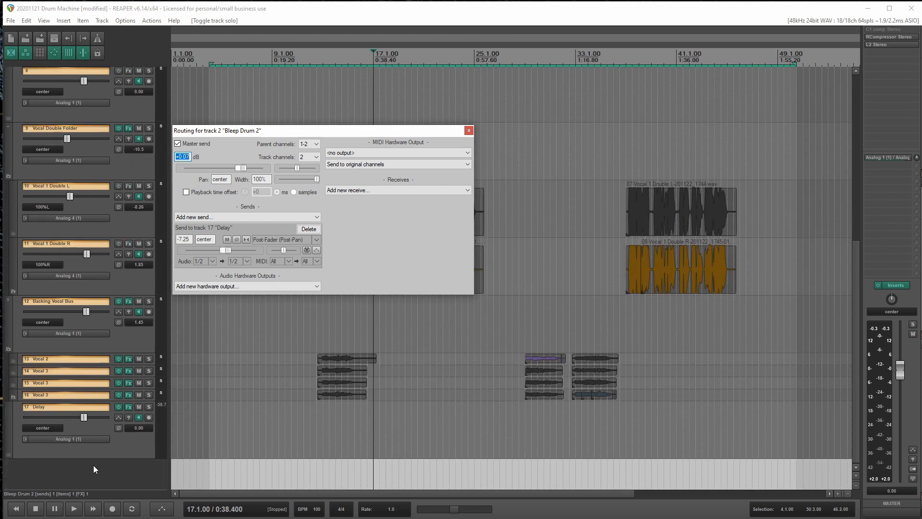
left_click(133, 448)
left_click(129, 406)
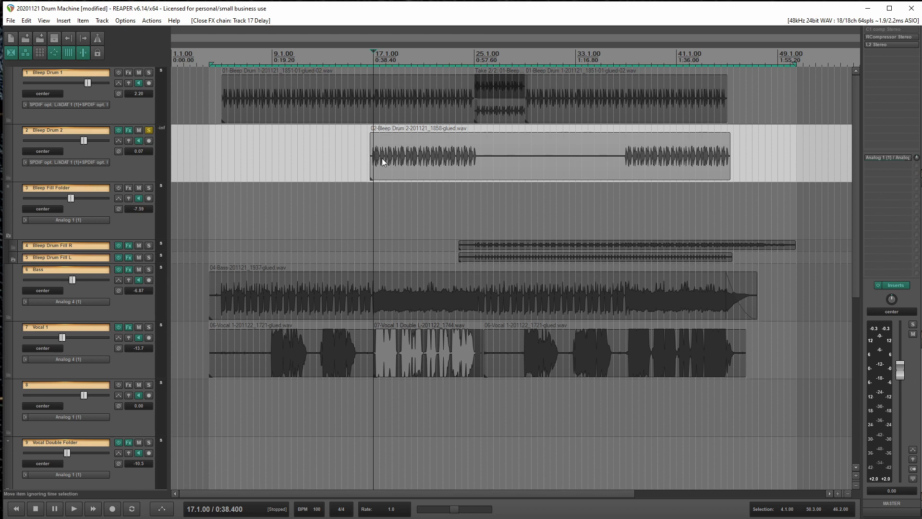
Audition the soloed Bleep Drum 2 from bar 17 and inspect its ReaEQ filter settings
key("space")
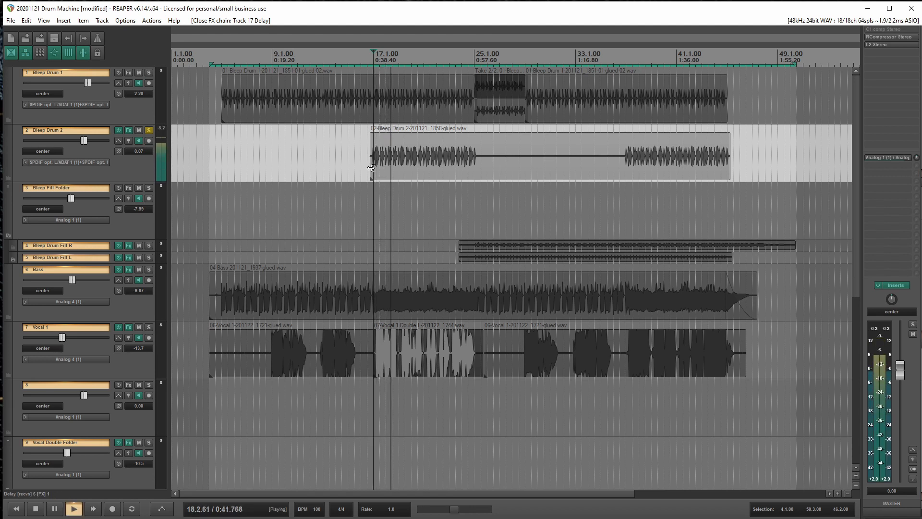
key("space")
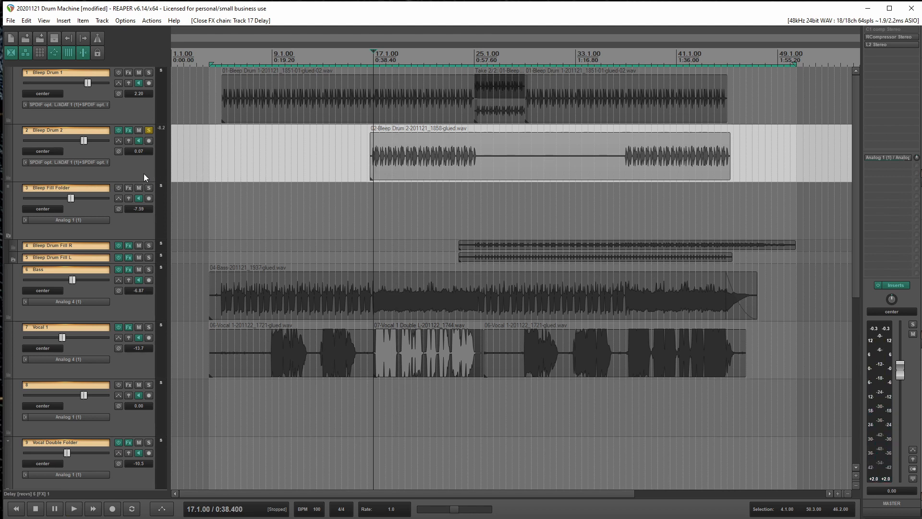
left_click(129, 130)
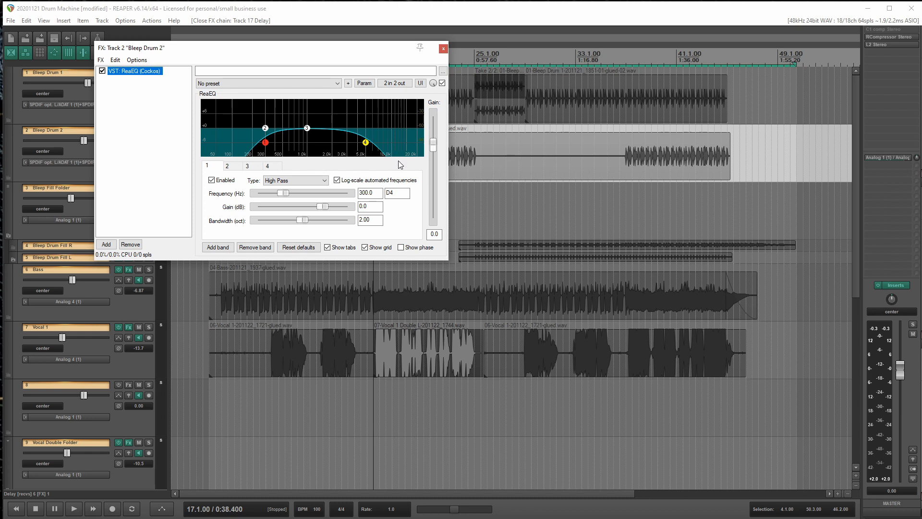
left_click(444, 48)
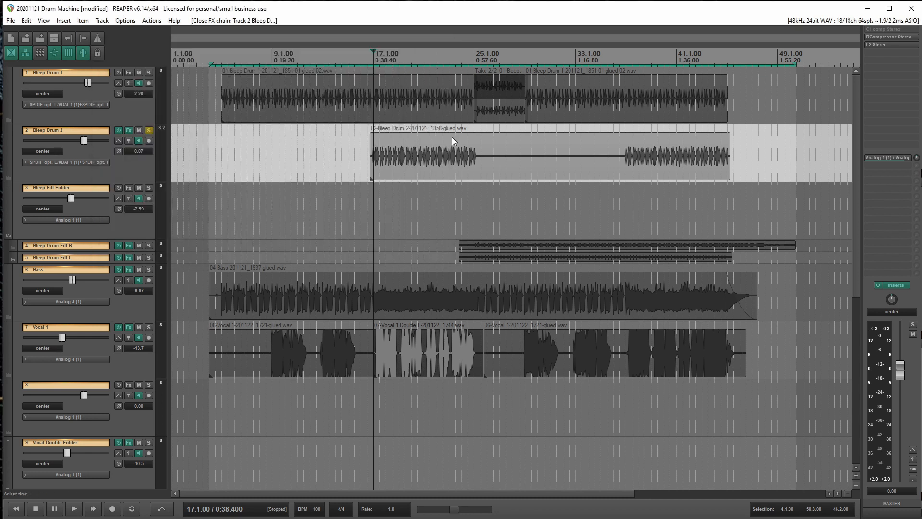
Audition Bleep Drum 1 and Bleep Drum 2 soloed together from bar 17, and clear both solos at the end
left_click(149, 73)
key("space")
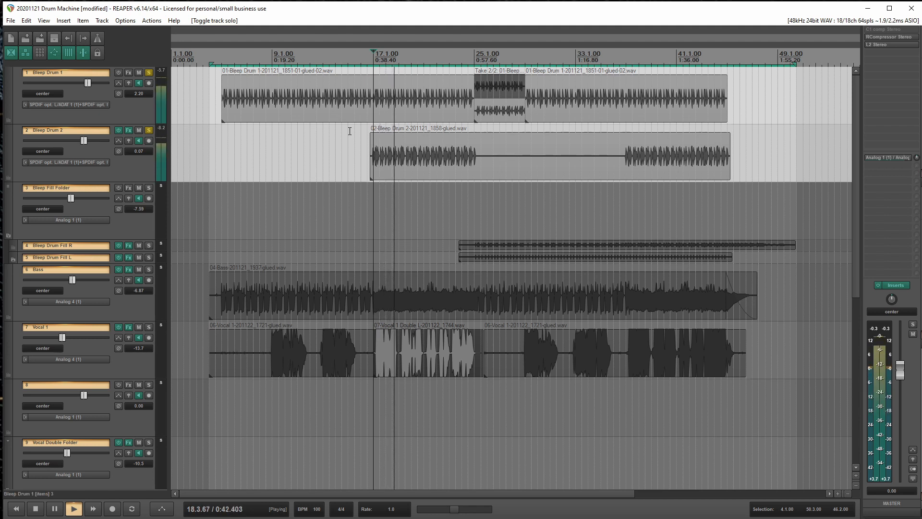
key("space")
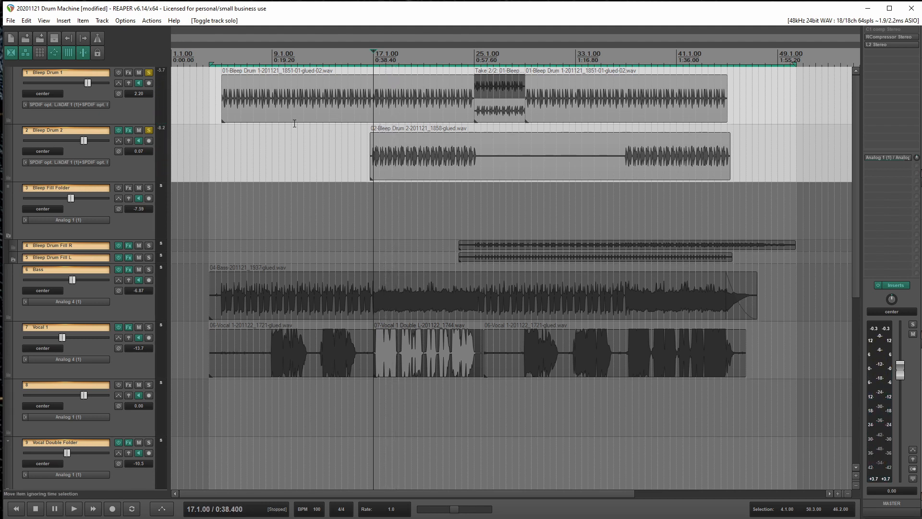
left_click(148, 72)
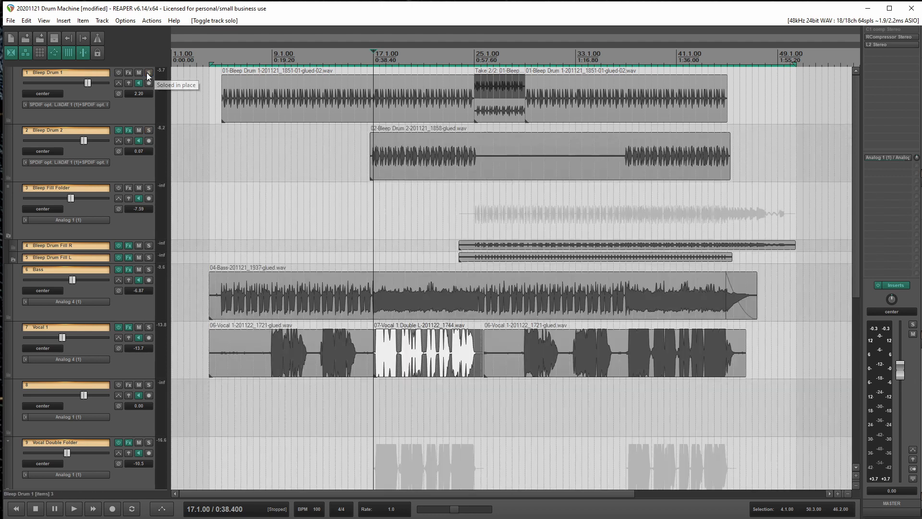
Expand the tracks inside the Bleep Fill Folder to full height
left_click(138, 220)
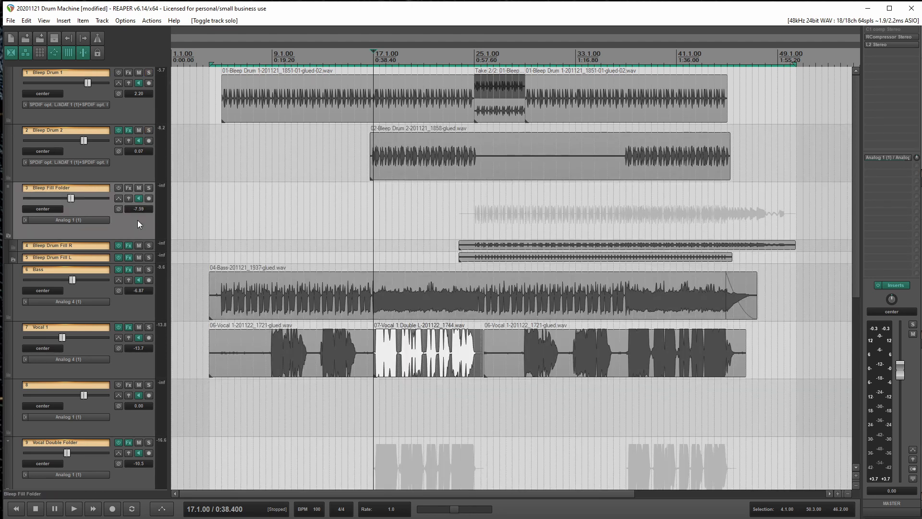
left_click(8, 189)
left_click(8, 189)
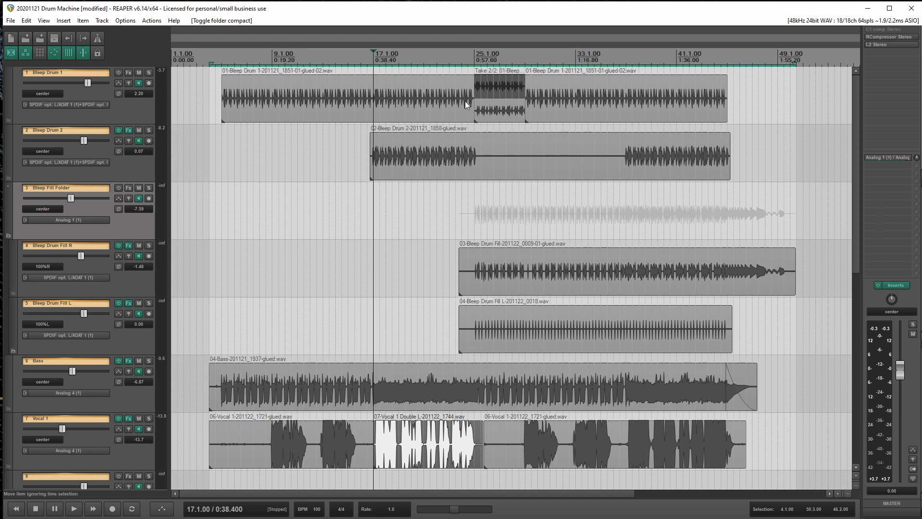
Select the two-take reversed item on Bleep Drum 1 and place the edit cursor at bar 25
right_click(491, 113)
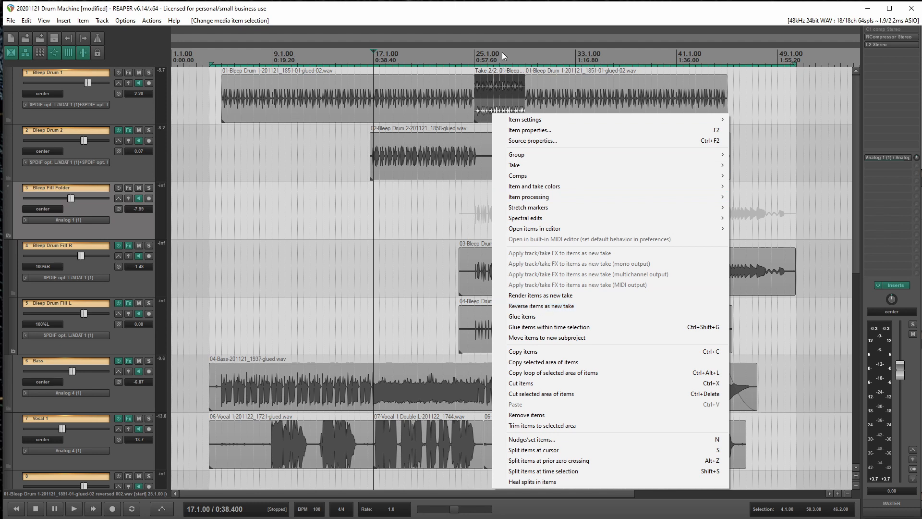
left_click(479, 52)
left_click(480, 52)
left_click(474, 52)
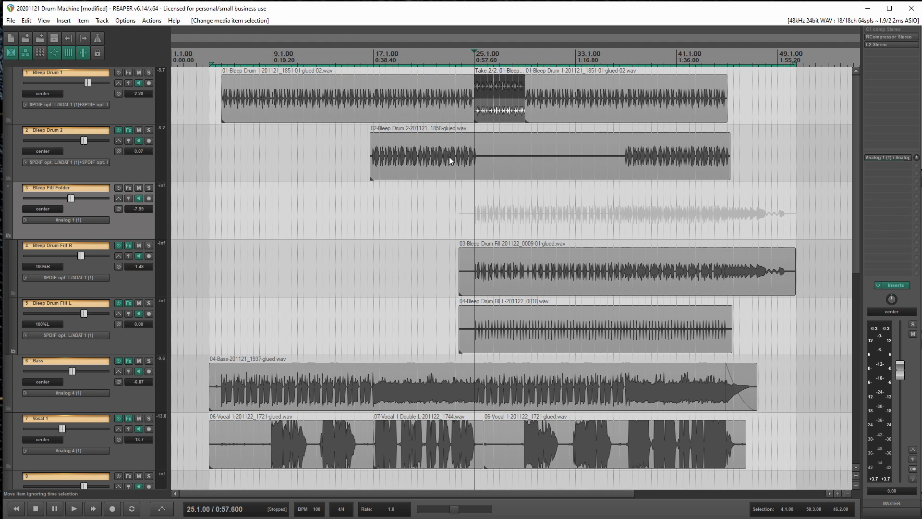
Audition Bleep Drum 1, Bleep Drum 2 and the Bleep Fill Folder soloed together from bar 25, and clear their solos
key("space")
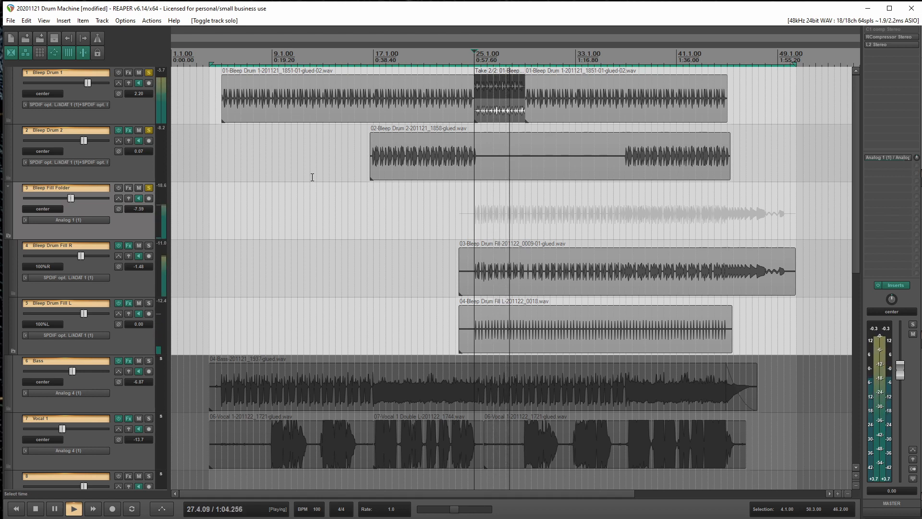
key("space")
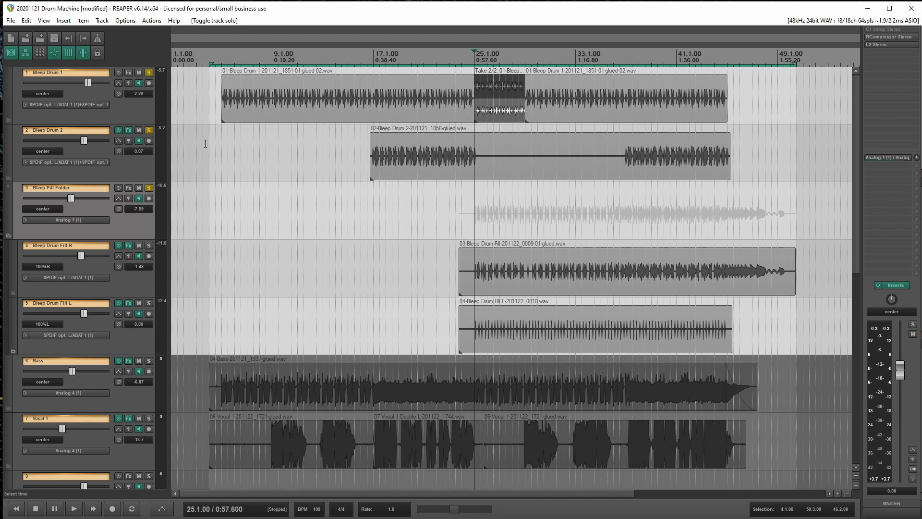
left_click(149, 188)
left_click(149, 130)
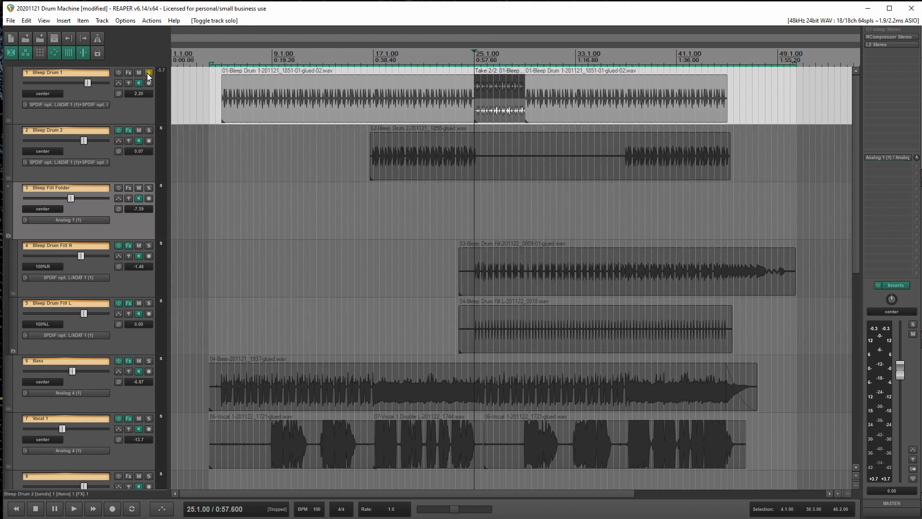
left_click(148, 73)
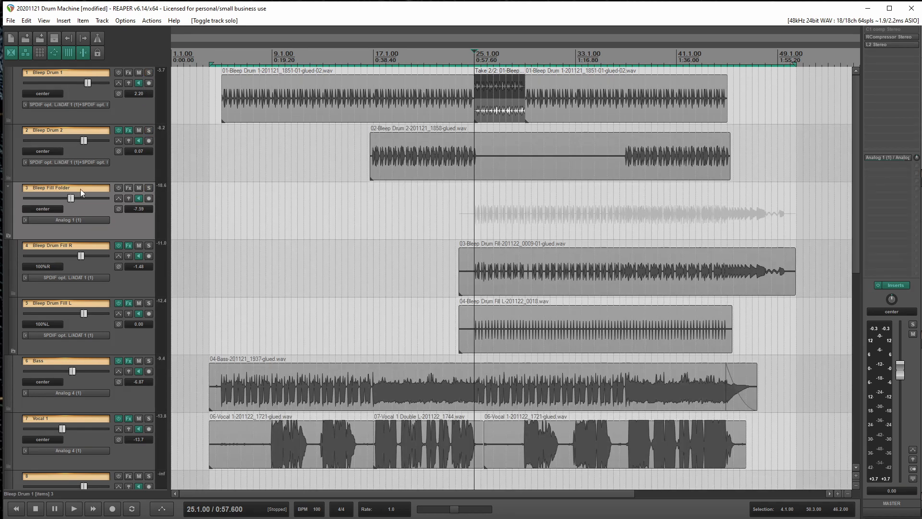
Compact the tracks inside the Bleep Fill Folder and select the Bass track
left_click(8, 186)
left_click(123, 312)
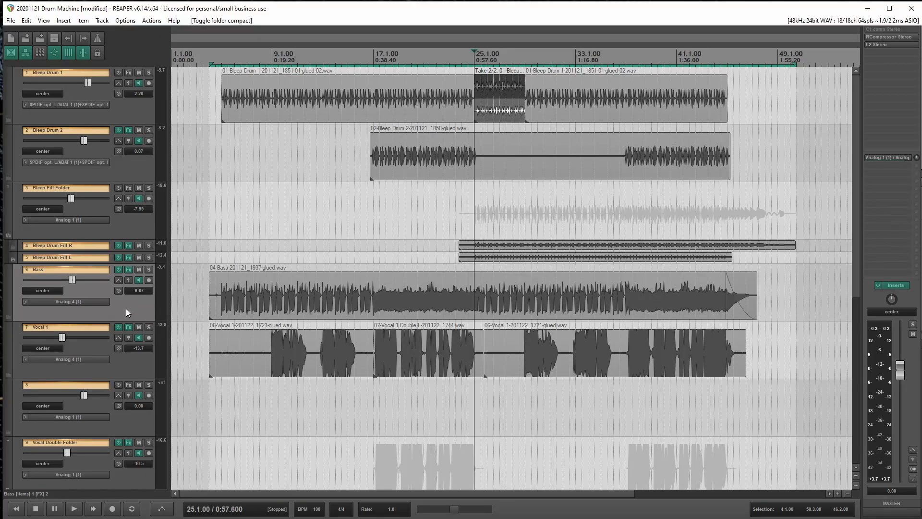
Inspect the GTR Amp and ReaEQ settings in the Bass track's effects chain
left_click(128, 270)
left_click_drag(645, 205, 376, 82)
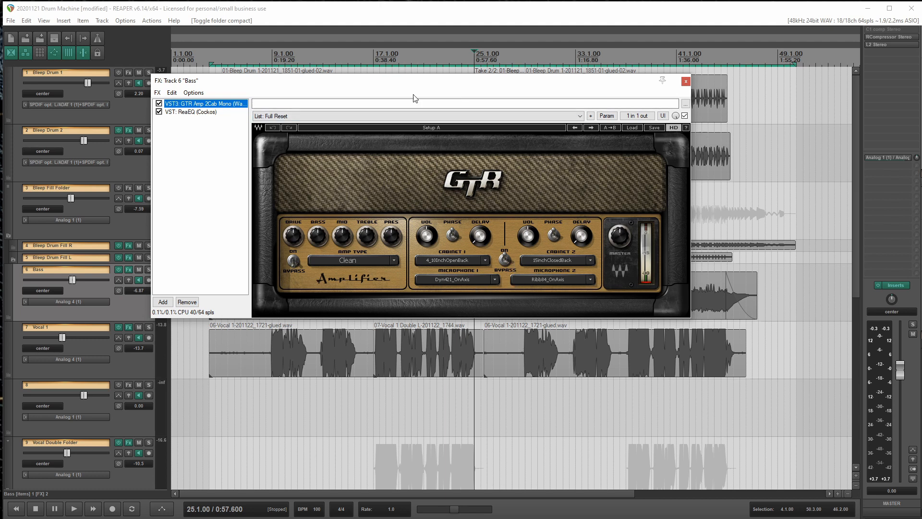
left_click(185, 112)
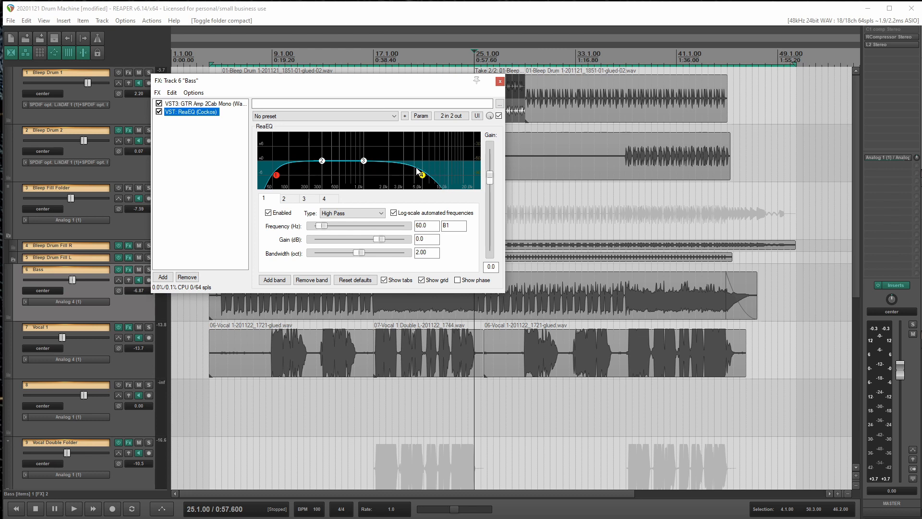
left_click(499, 82)
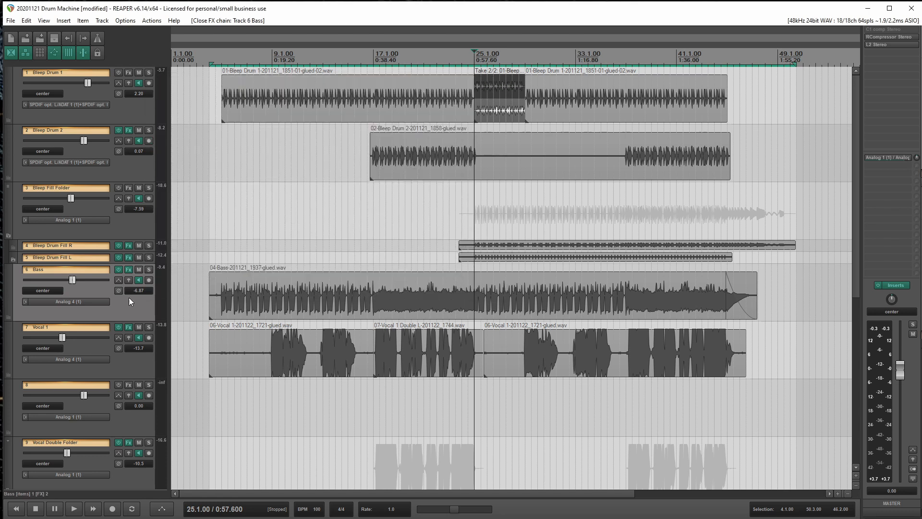
Select the bass item and audition the Bass track soloed from bar 5
left_click(220, 292)
key("space")
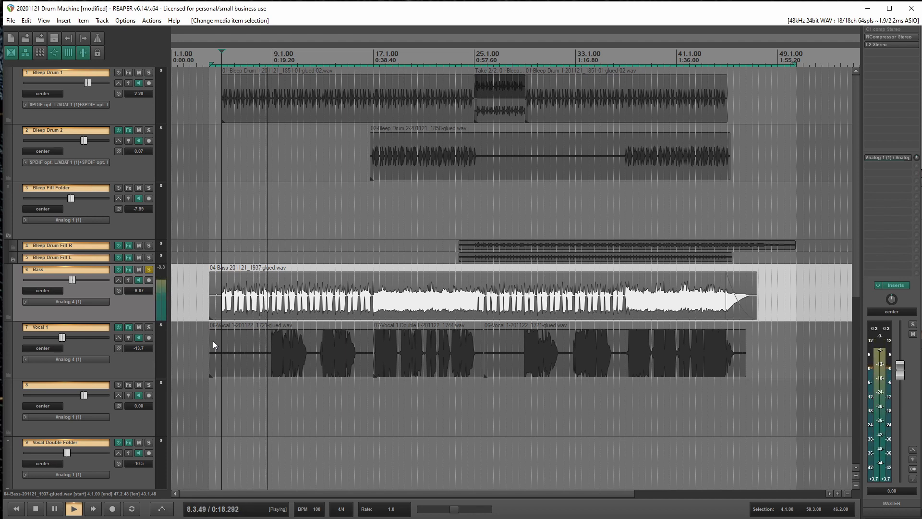
key("space")
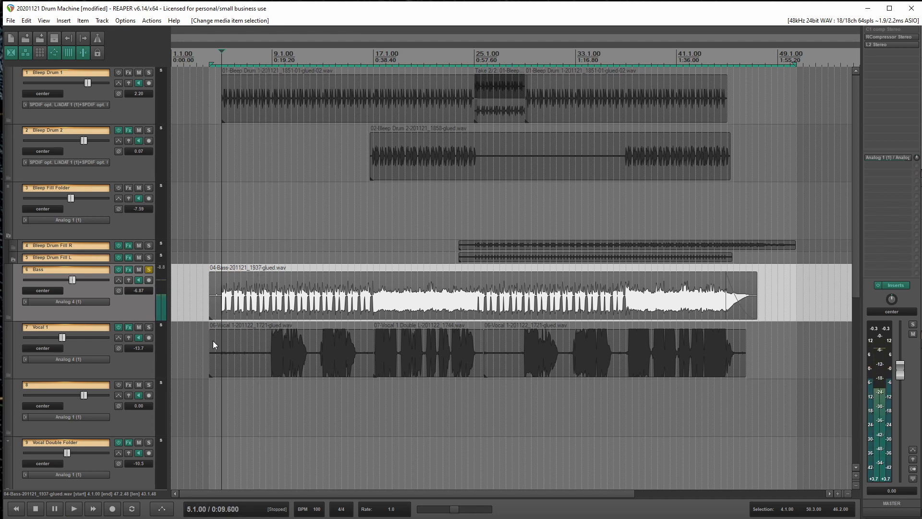
Audition the soloed Bass track from bar 17 and unsolo it after stopping playback
left_click(371, 302)
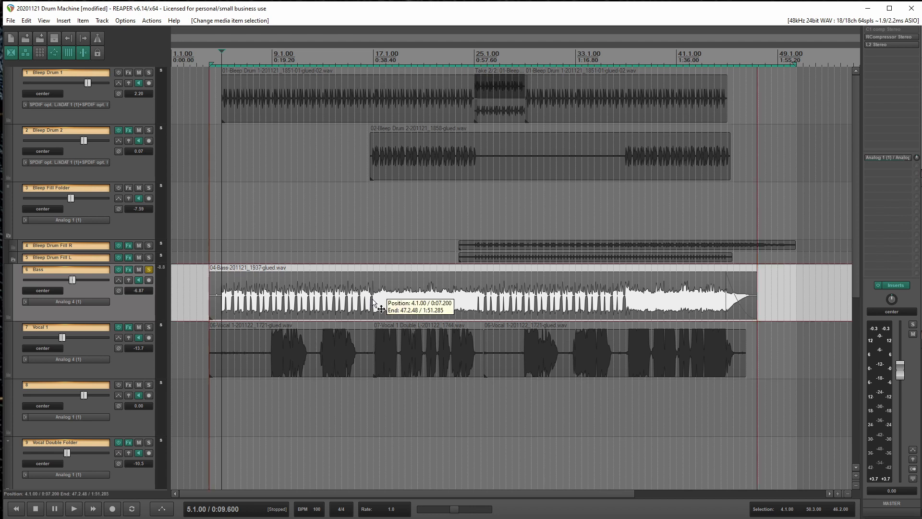
key("space")
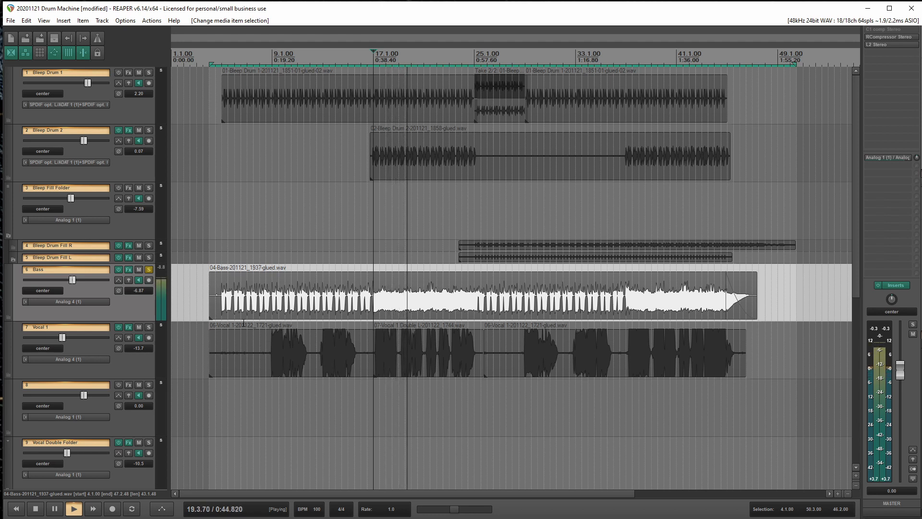
key("space")
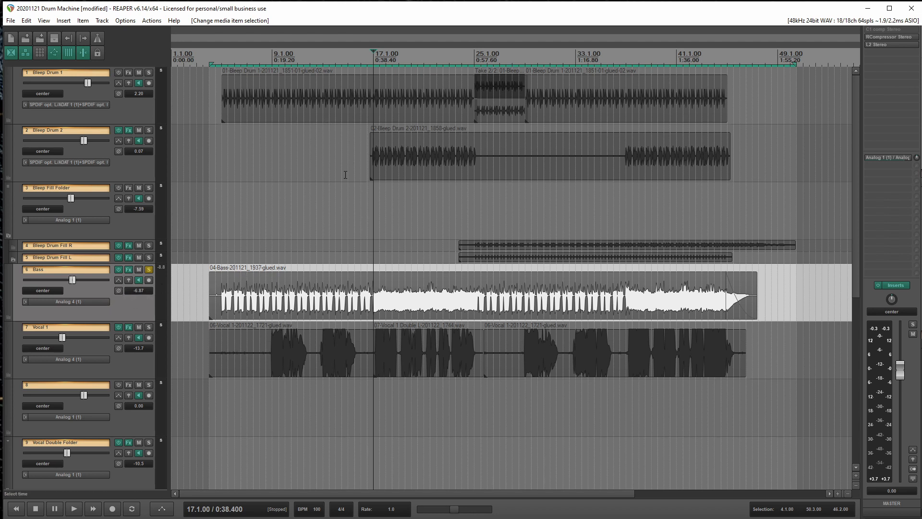
left_click(148, 269)
Examine the vocal tracks and the Vocal Double Folder below the Bass track
scroll(13, 295, "down", 1)
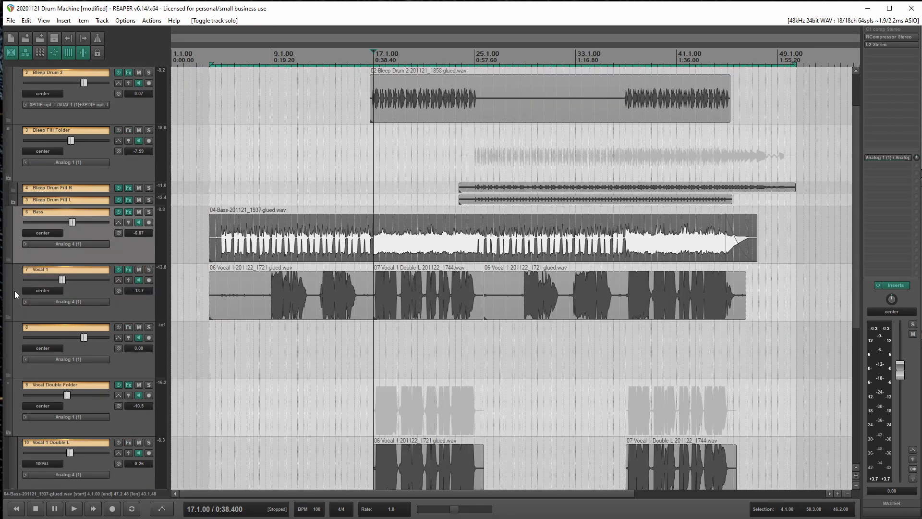
scroll(15, 290, "down", 1)
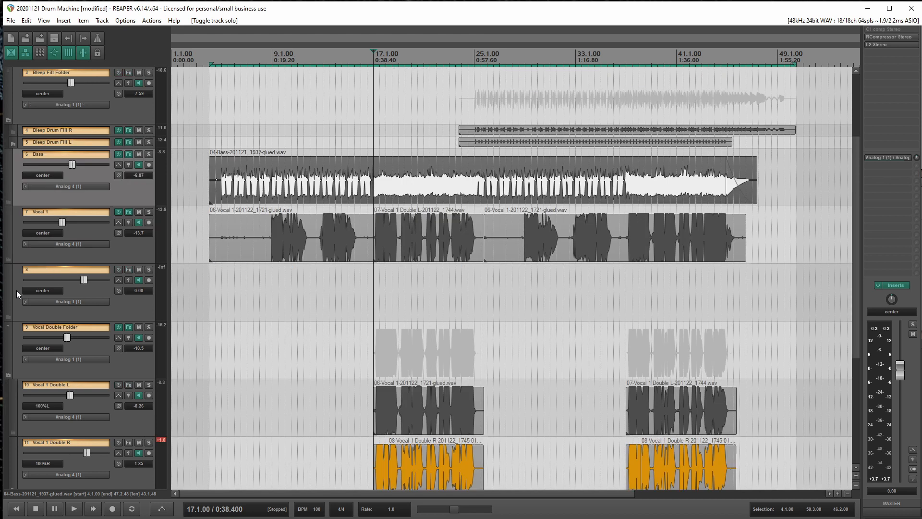